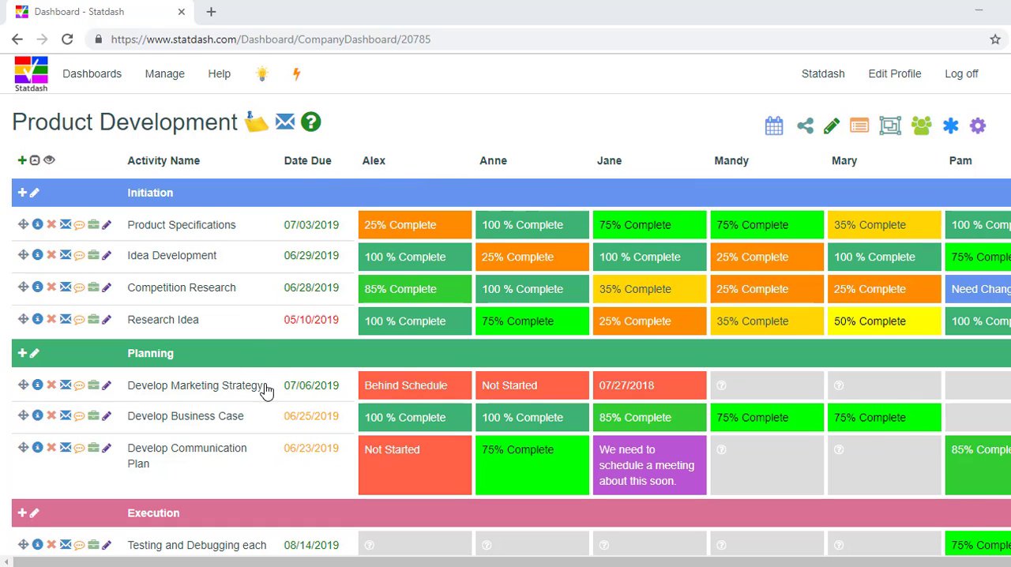
Step: View the start and due dates of the Product Specifications activity without changing them
left_click(303, 229)
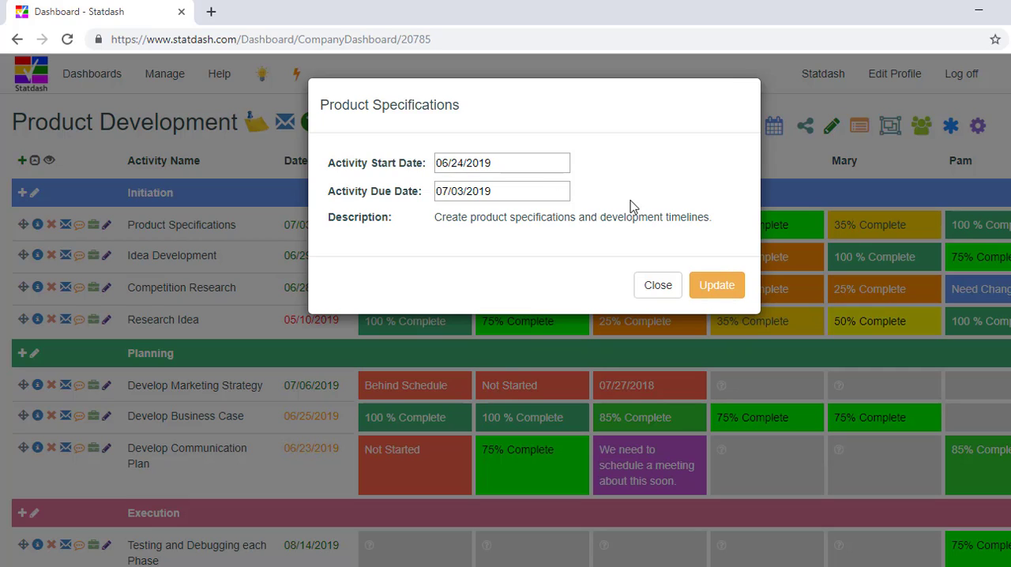
left_click(654, 287)
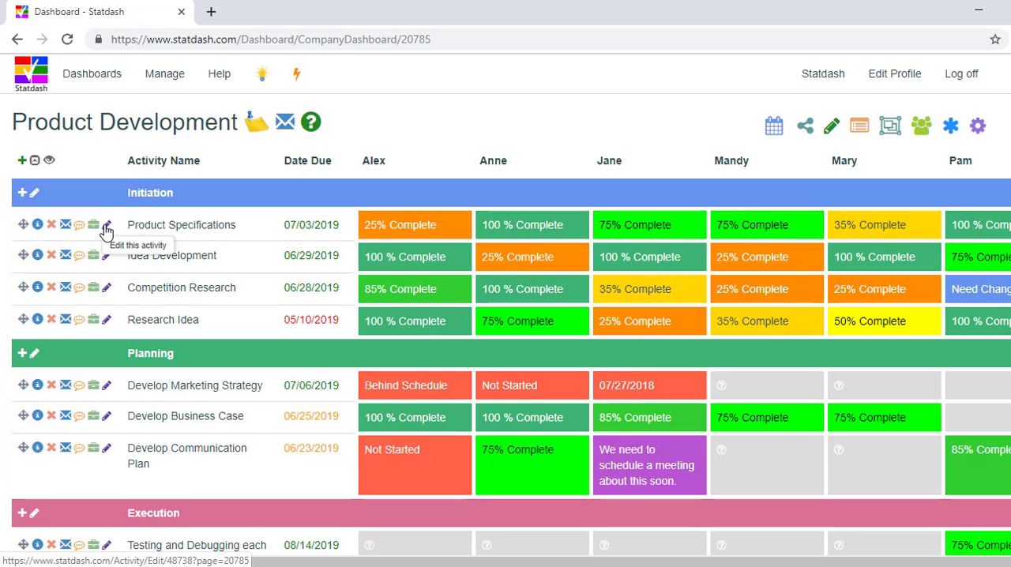
Step: In the Product Specifications notification settings, set the 4th notification to -1 and the 5th to -2 days from due date, and save
left_click(107, 226)
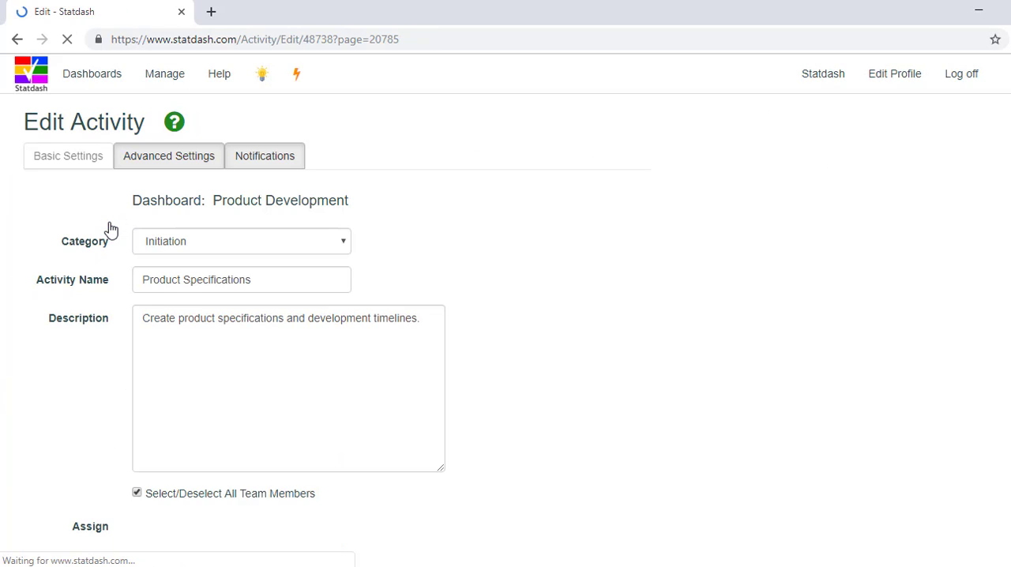
left_click(271, 163)
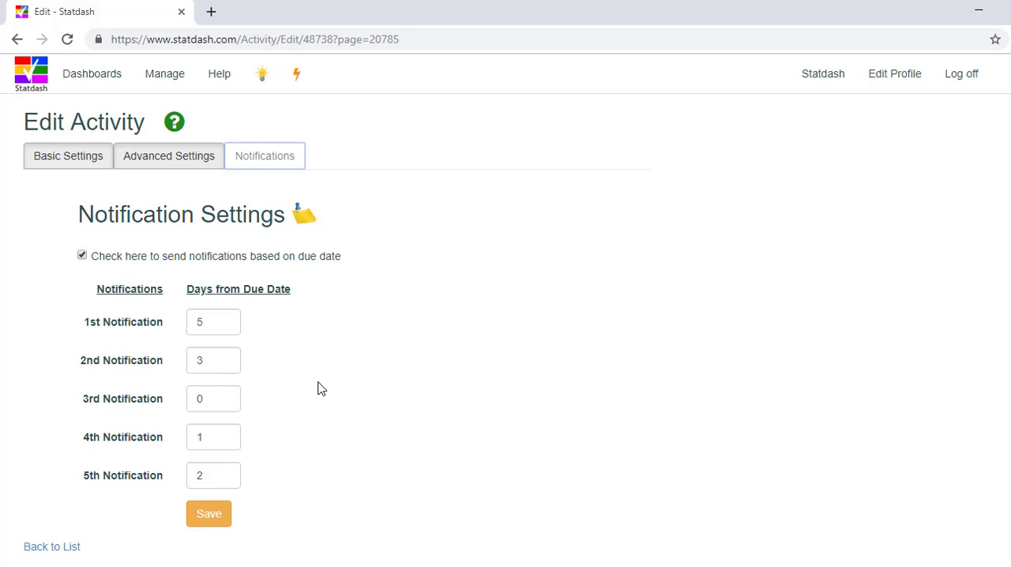
scroll(320, 383, "down", 1)
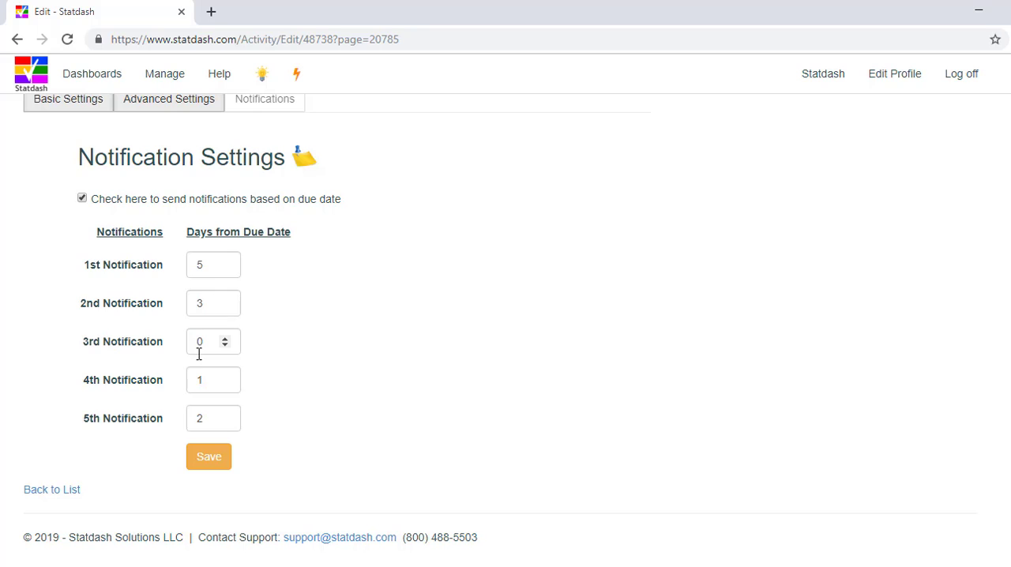
left_click(200, 380)
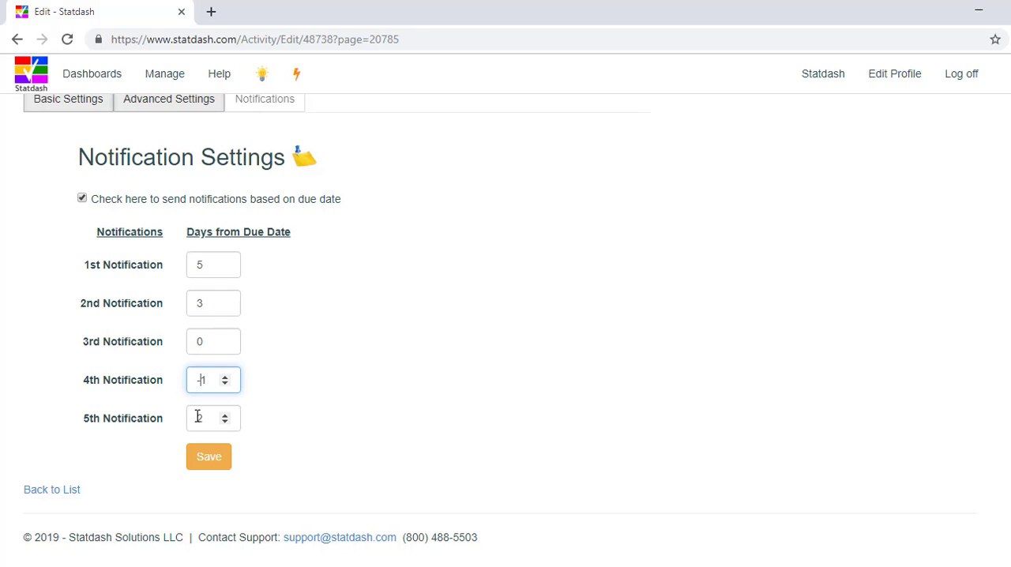
left_click(198, 417)
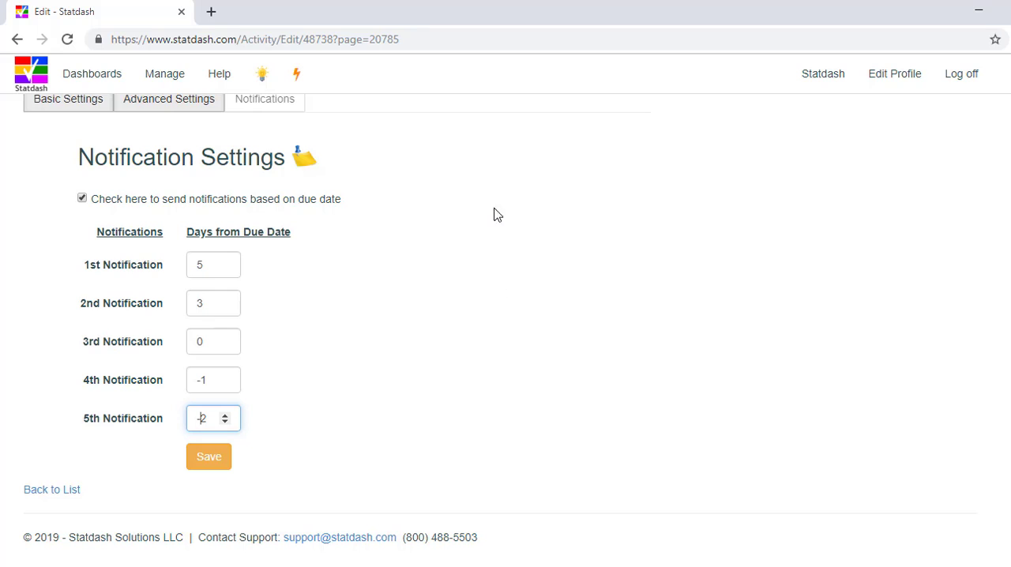
mouse_move(308, 160)
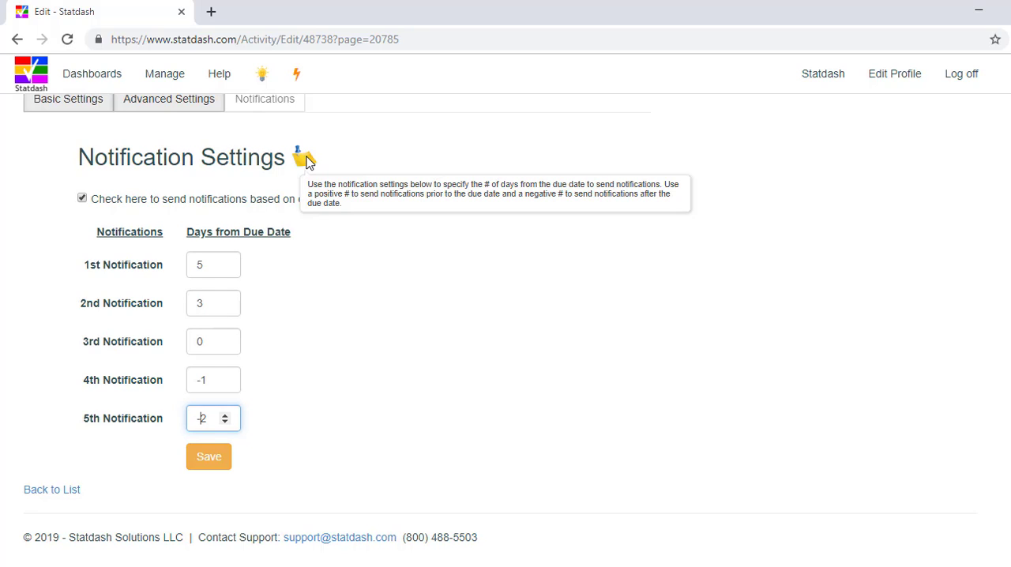
left_click(215, 461)
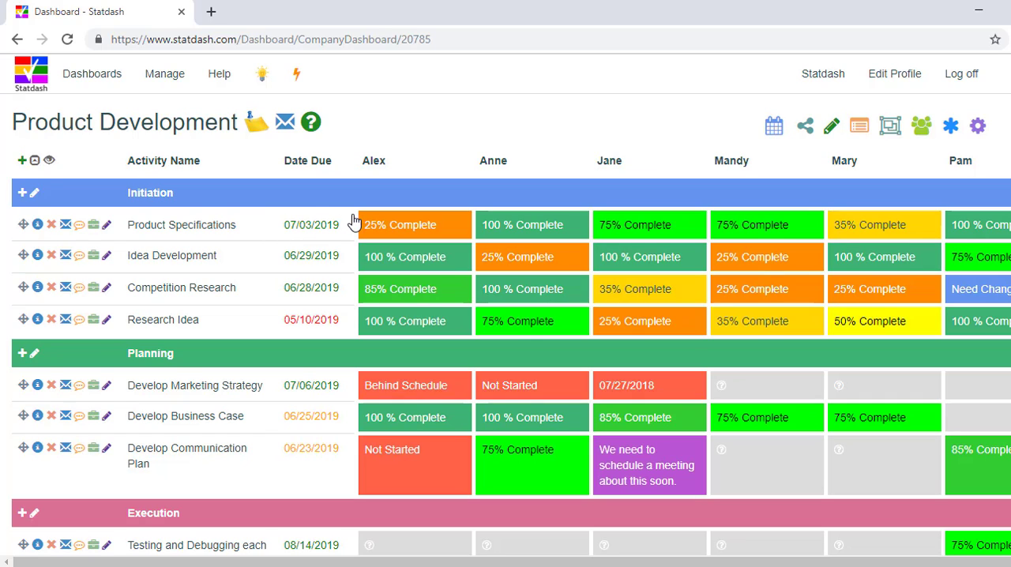
Step: Change the first team member's Product Specifications status to Set Due Date with the date 06/12/2019
mouse_move(385, 228)
left_click(390, 237)
left_click(418, 194)
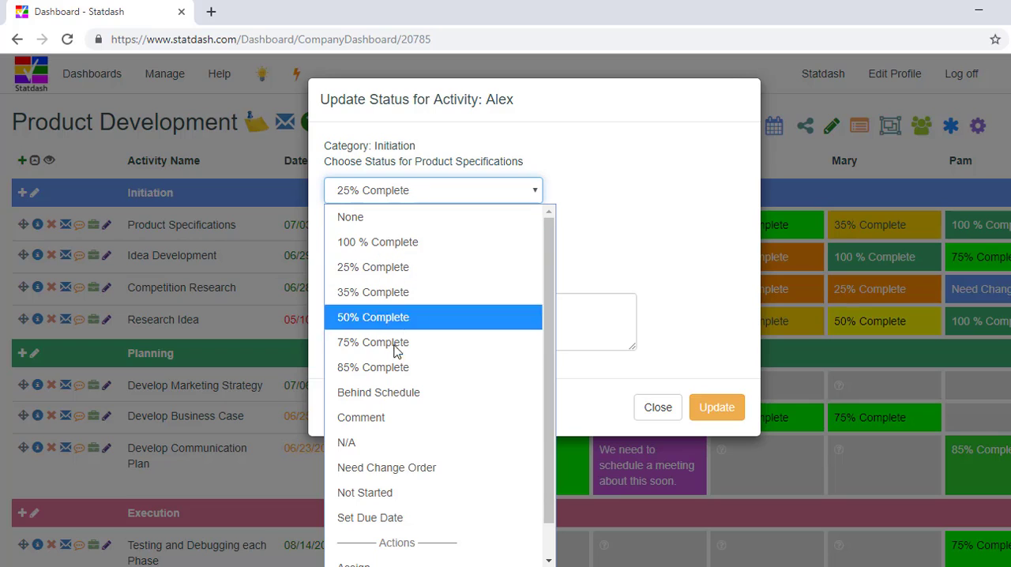
left_click(372, 517)
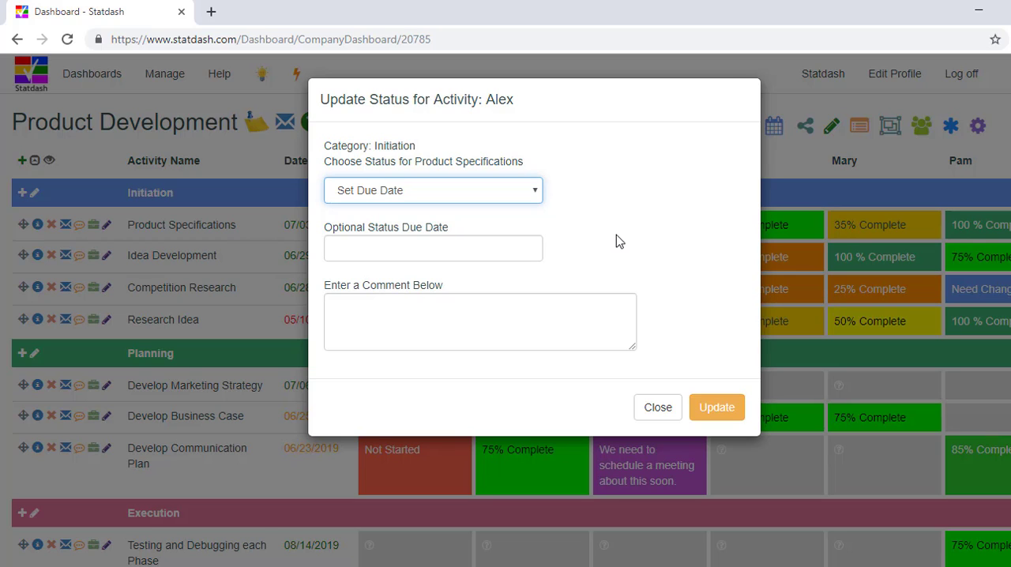
left_click(536, 248)
left_click(417, 368)
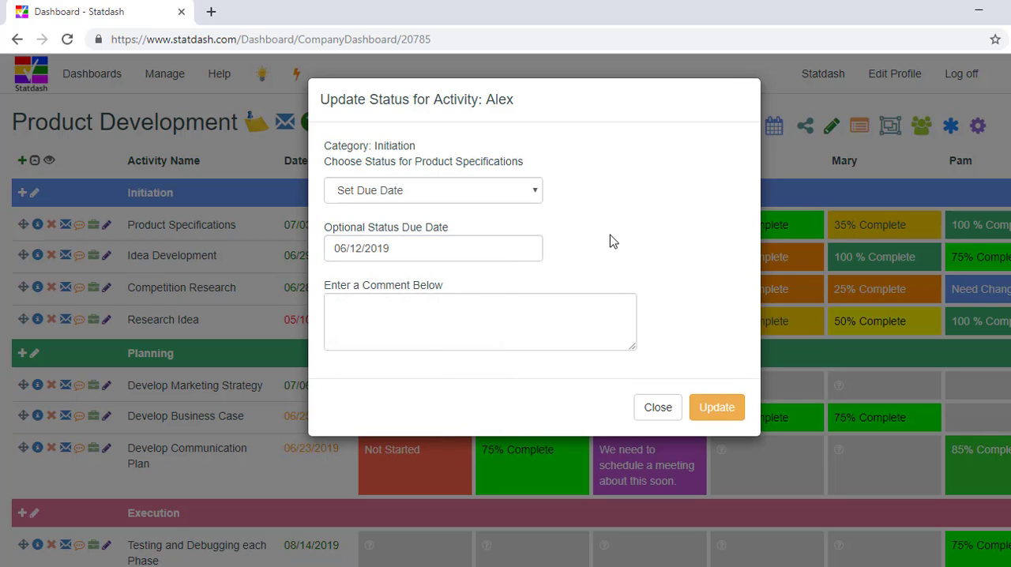
left_click(714, 408)
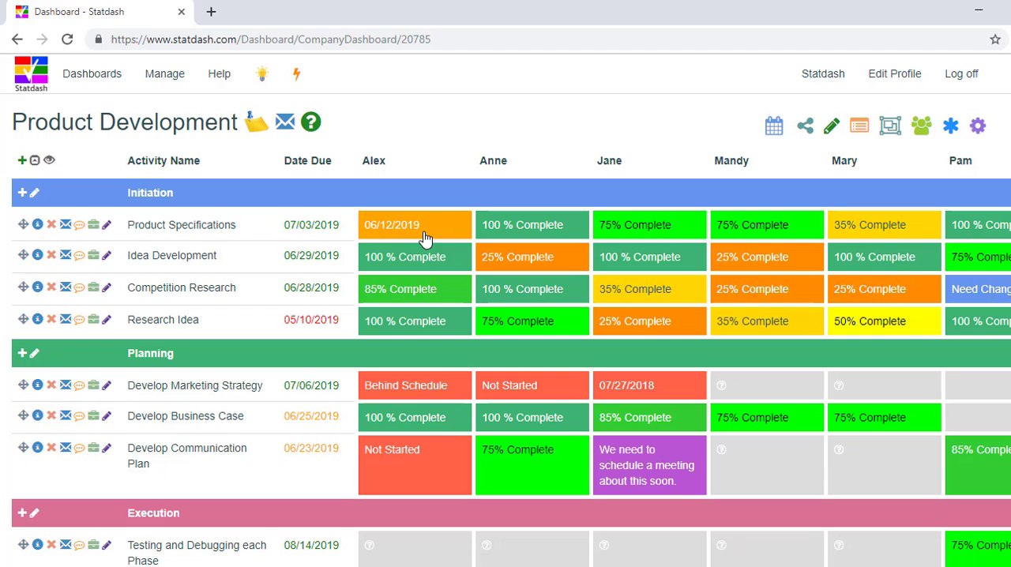
Step: Open the dashboard's calendar and view the details of the team member's Product Specifications entry on June 12
left_click(771, 131)
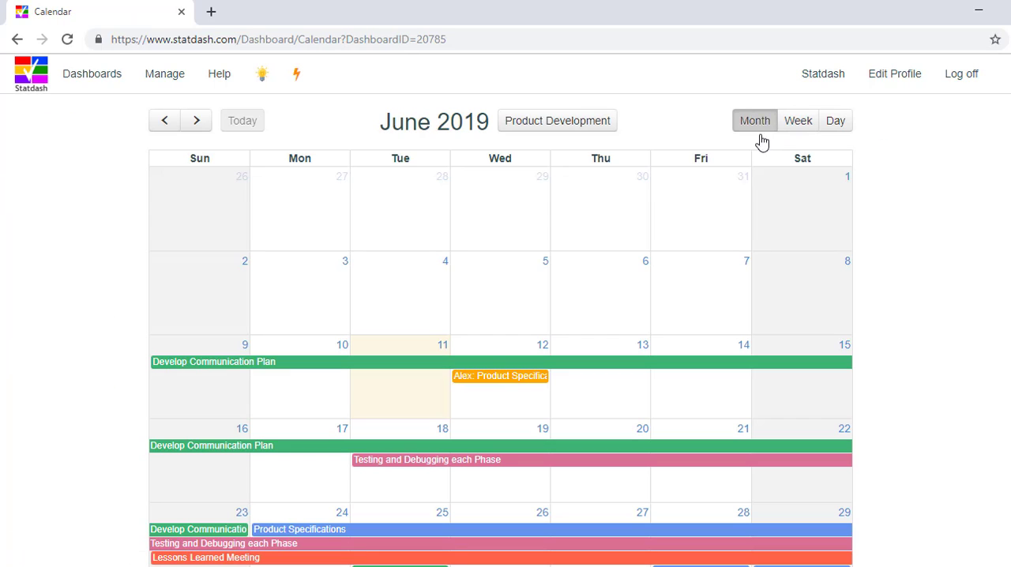
left_click(488, 385)
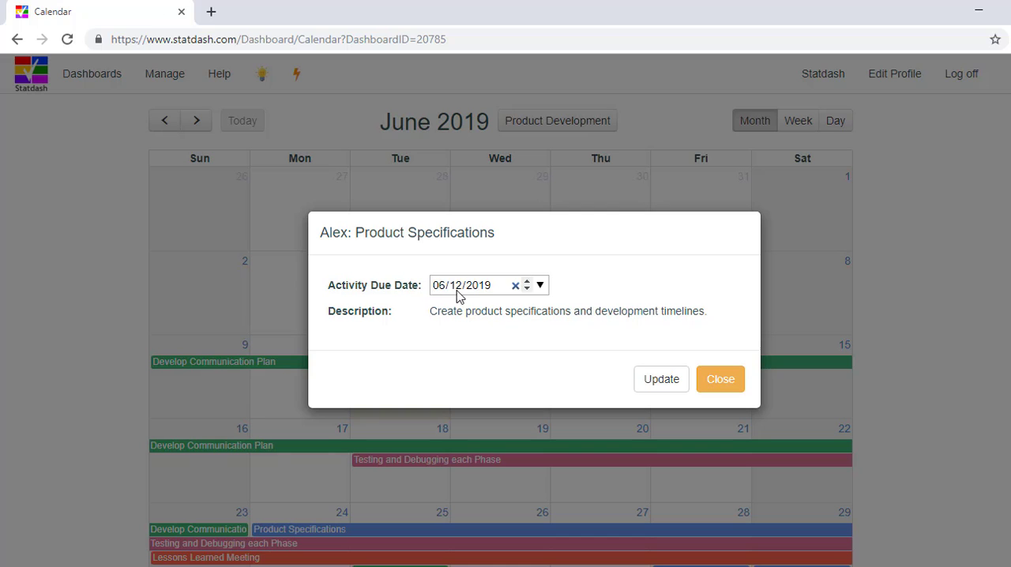
left_click(718, 382)
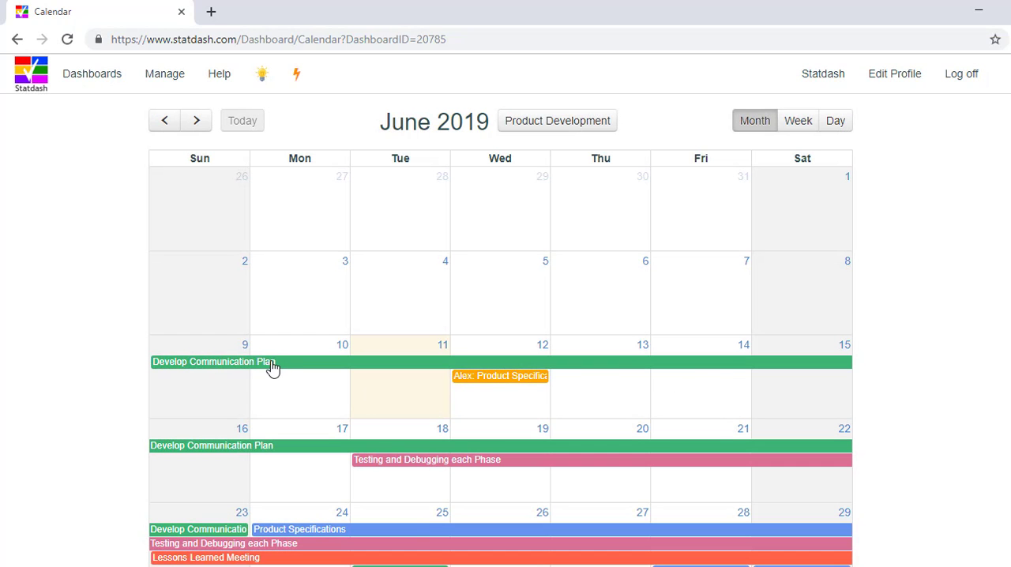
Step: On the calendar, shorten Develop Communication Plan to end on June 16 and move the team member's Product Specifications entry to June 5
scroll(292, 386, "down", 3)
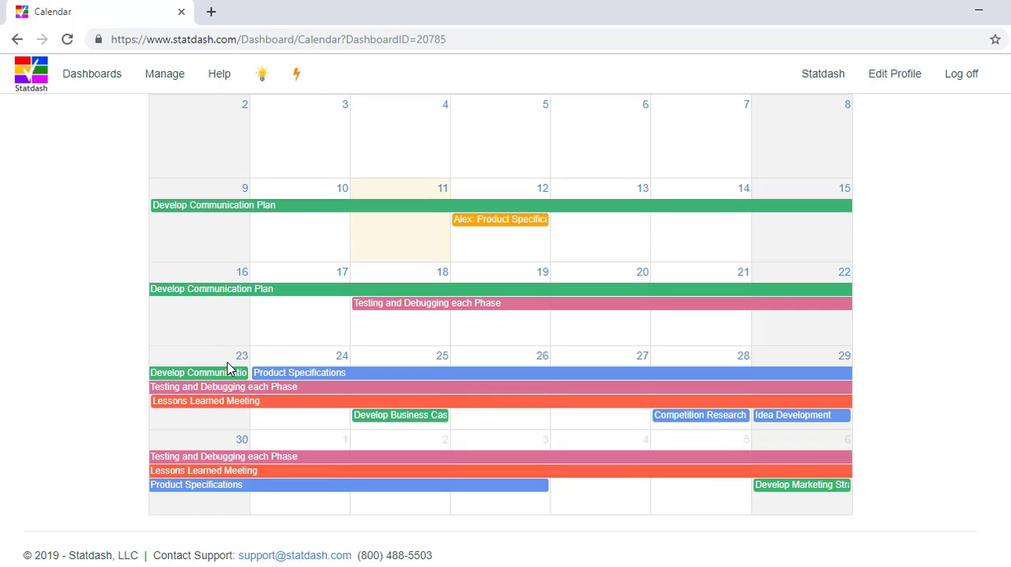
left_click_drag(199, 365, 156, 289)
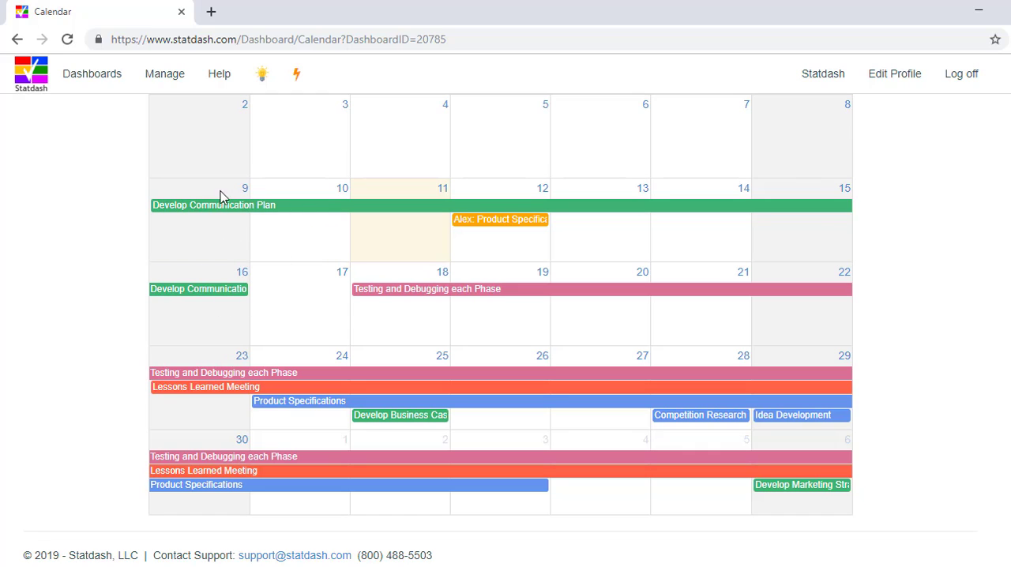
left_click_drag(507, 221, 505, 156)
Step: View the calendar by week, then return to the month view and look over the June activities
scroll(467, 224, "up", 1)
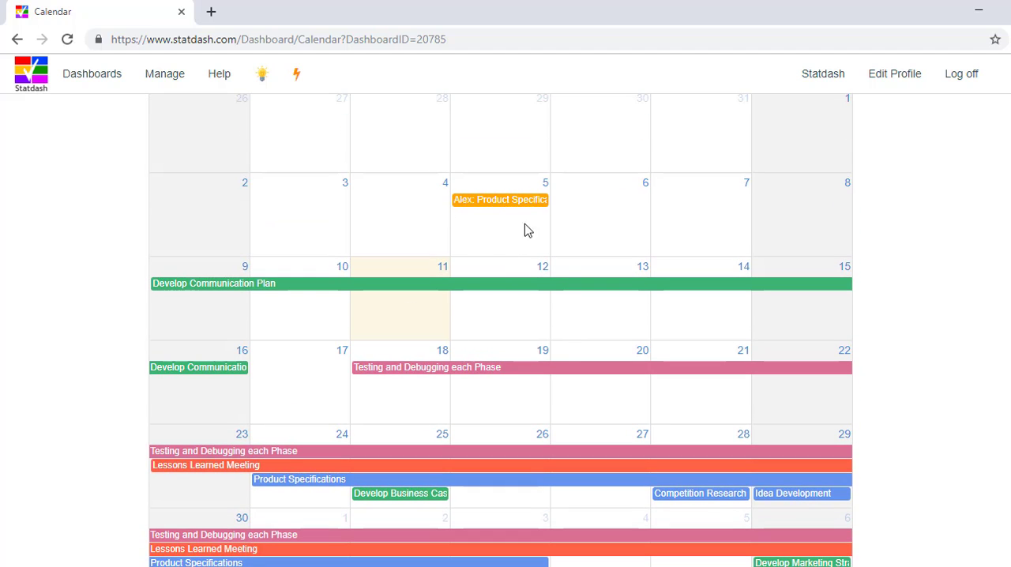
scroll(632, 241, "up", 1)
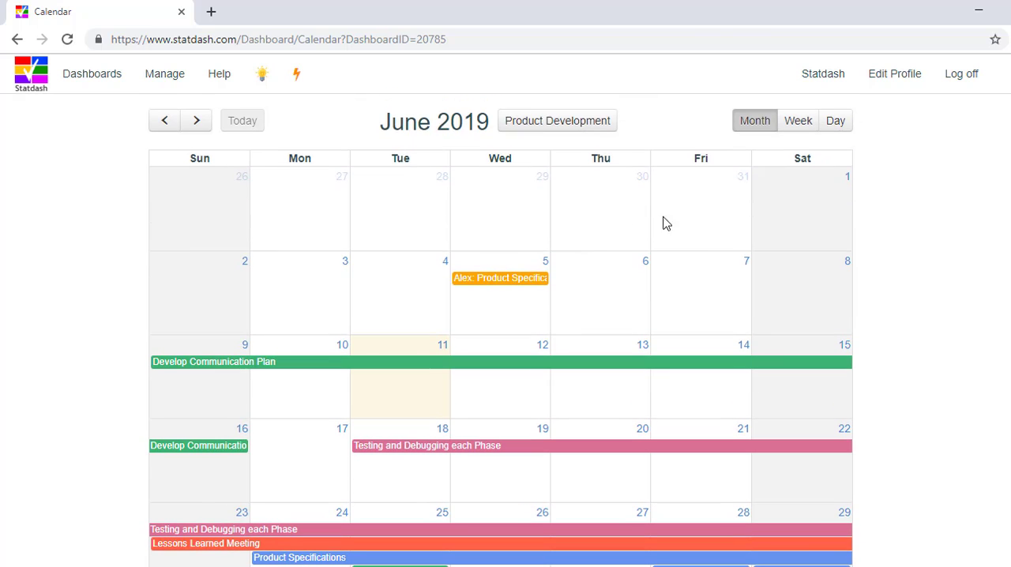
left_click(798, 126)
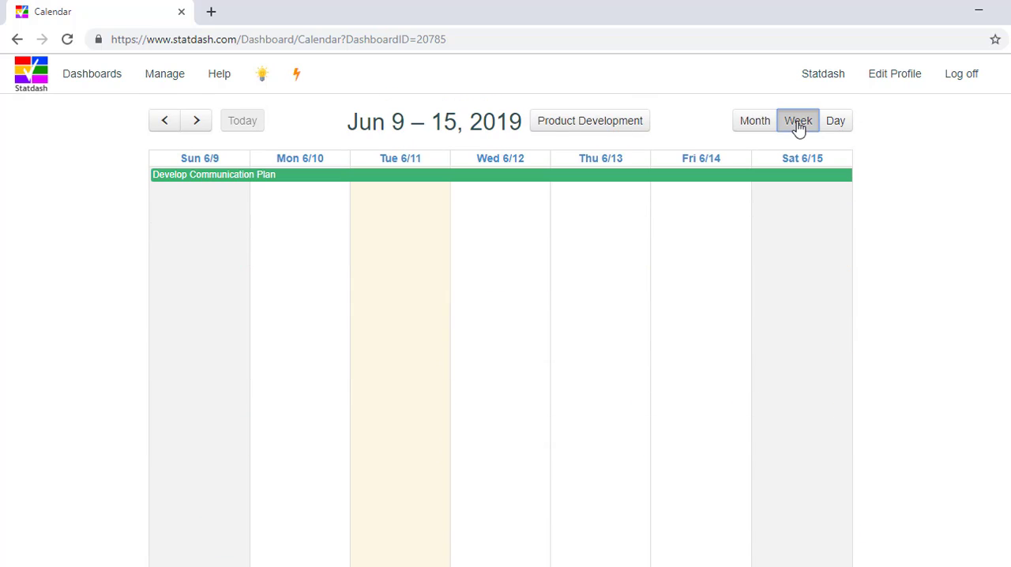
left_click(755, 124)
scroll(264, 429, "down", 3)
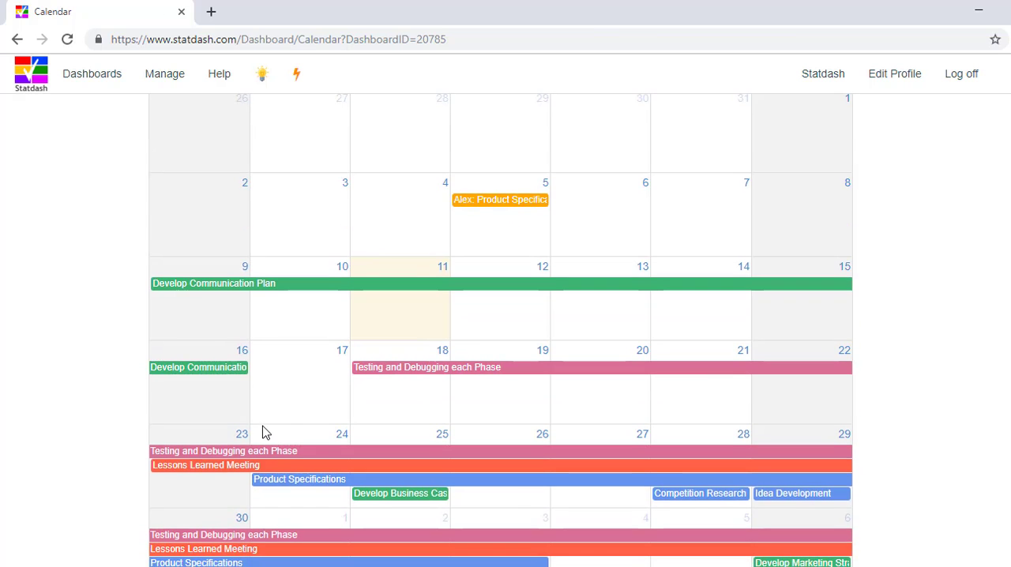
scroll(430, 405, "up", 3)
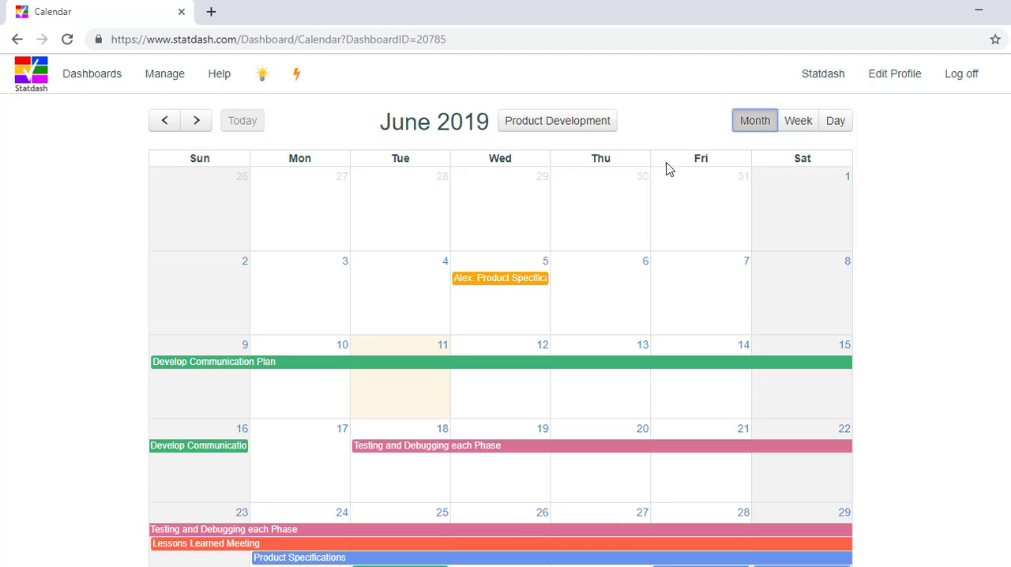
Step: Return to the Product Development dashboard and check the first member's Product Specifications due date and the Develop Communication Plan dates
left_click(567, 127)
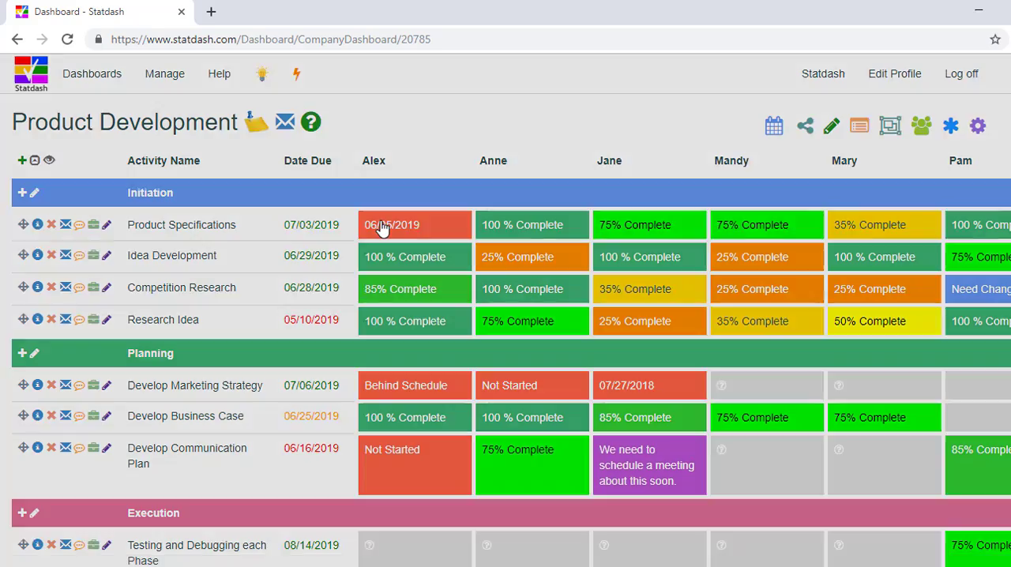
left_click(382, 228)
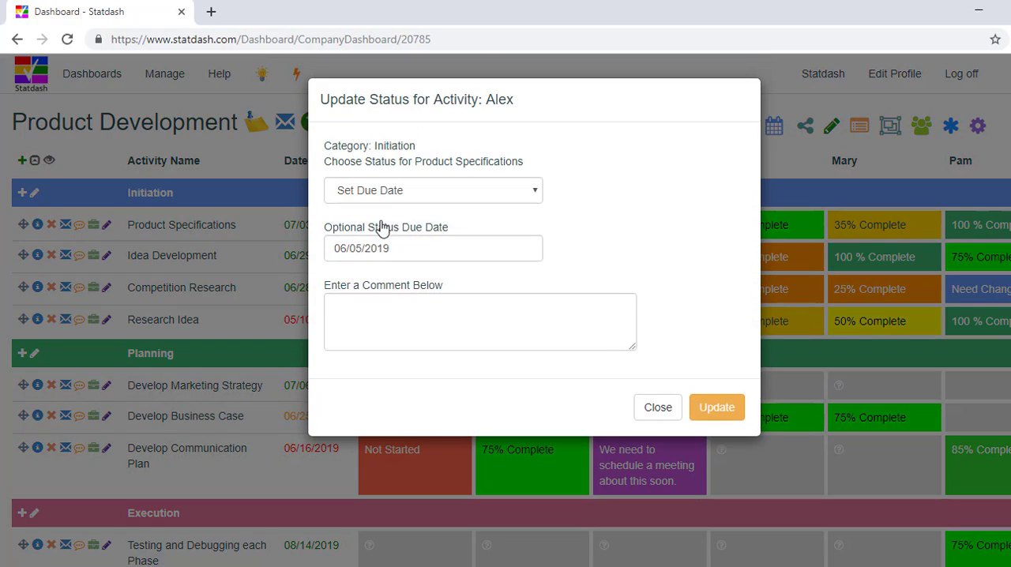
left_click(649, 414)
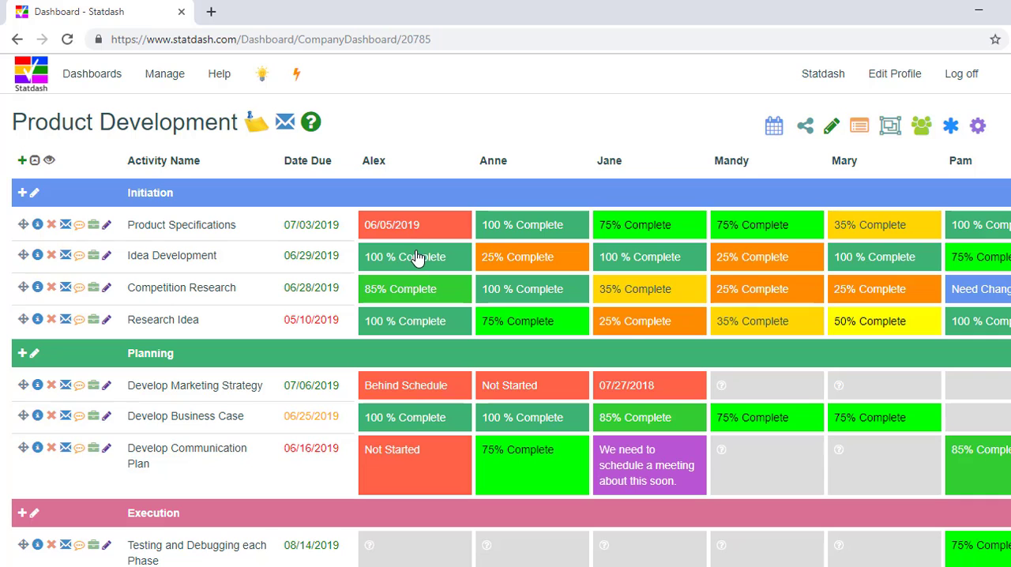
left_click(309, 456)
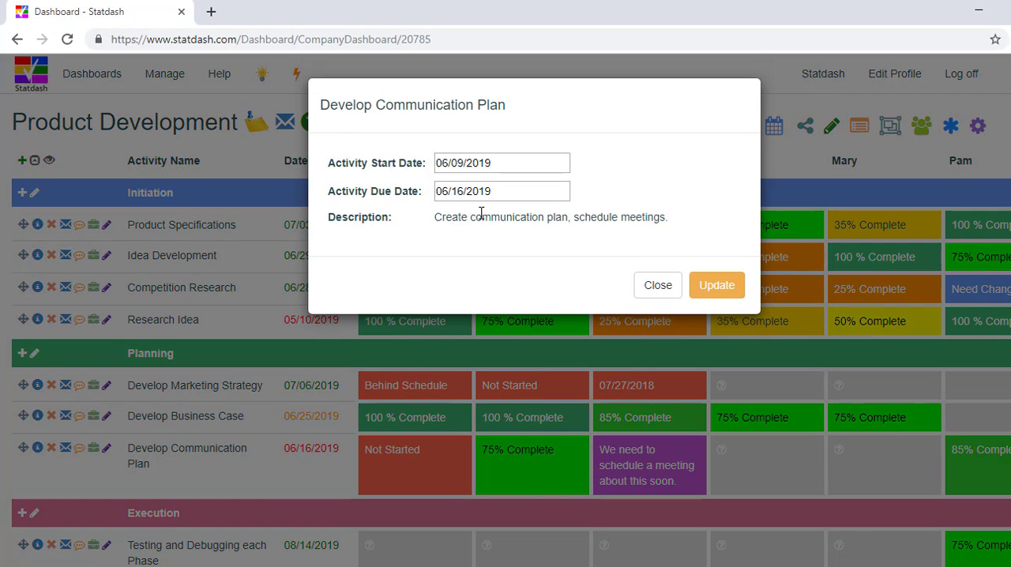
left_click(648, 289)
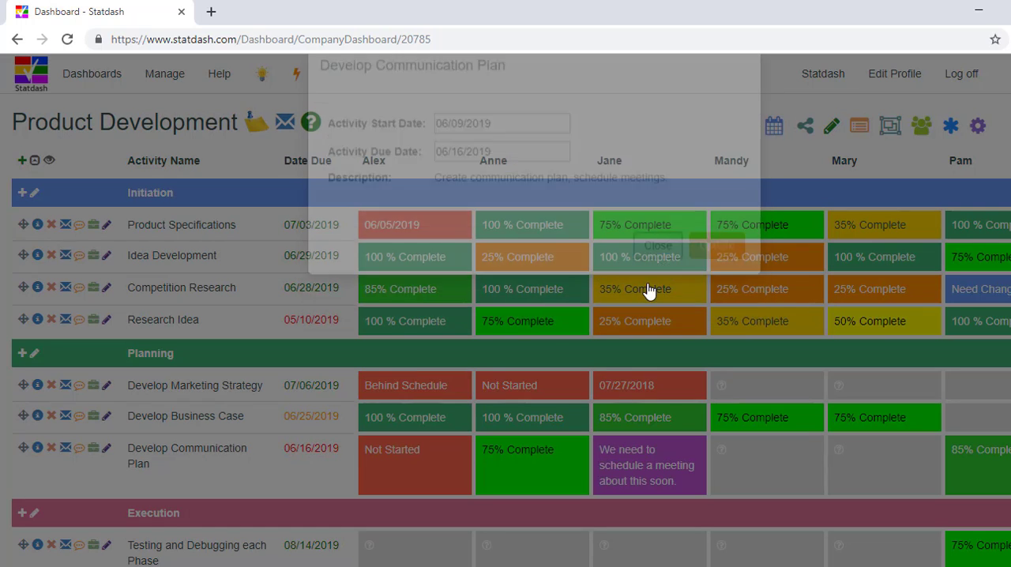